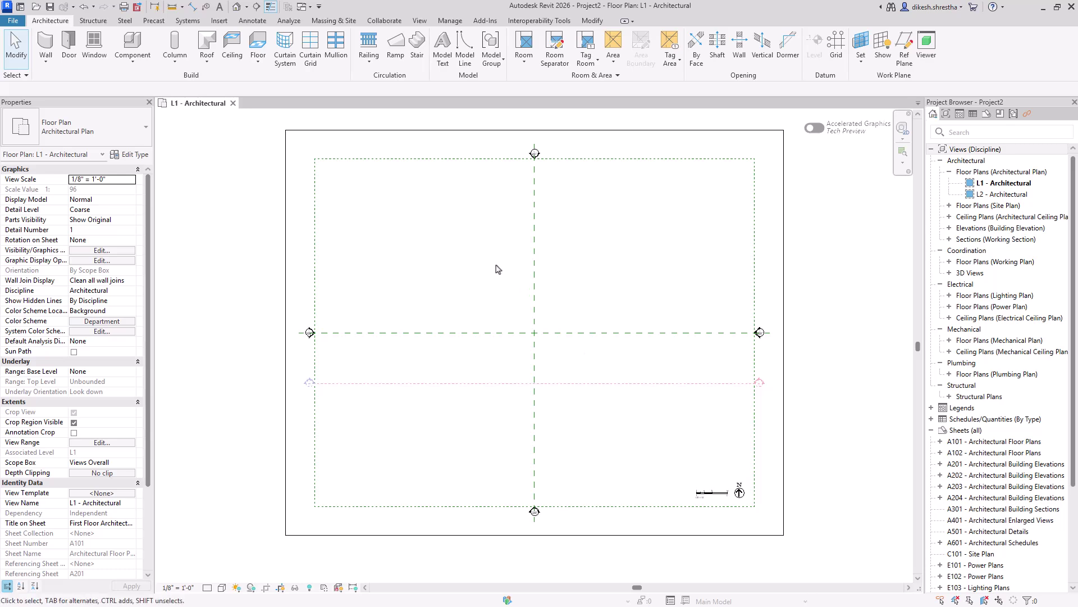
pyautogui.click(450, 21)
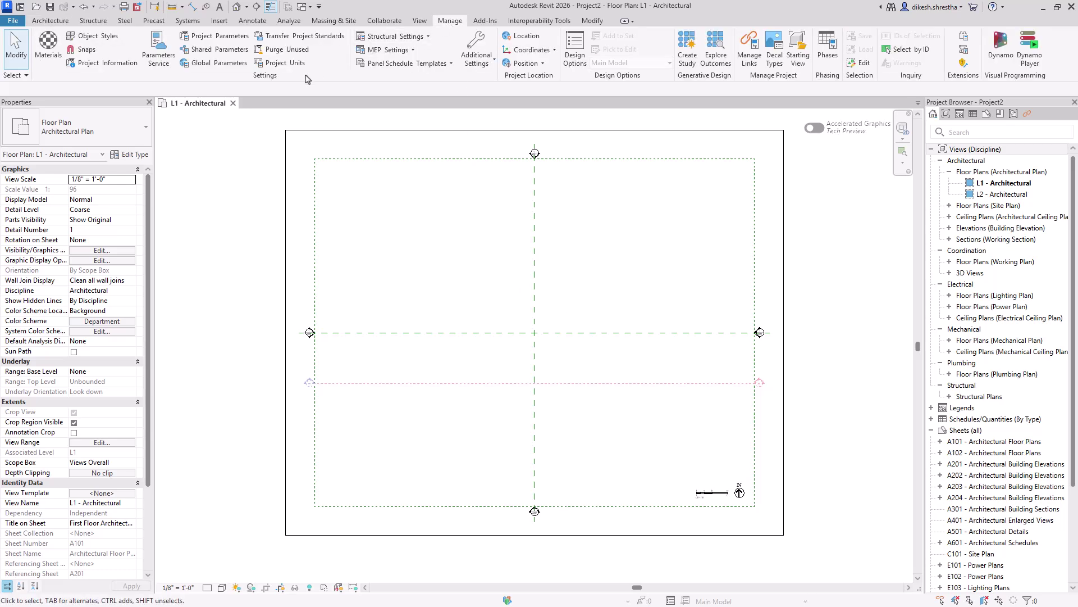
pyautogui.click(206, 42)
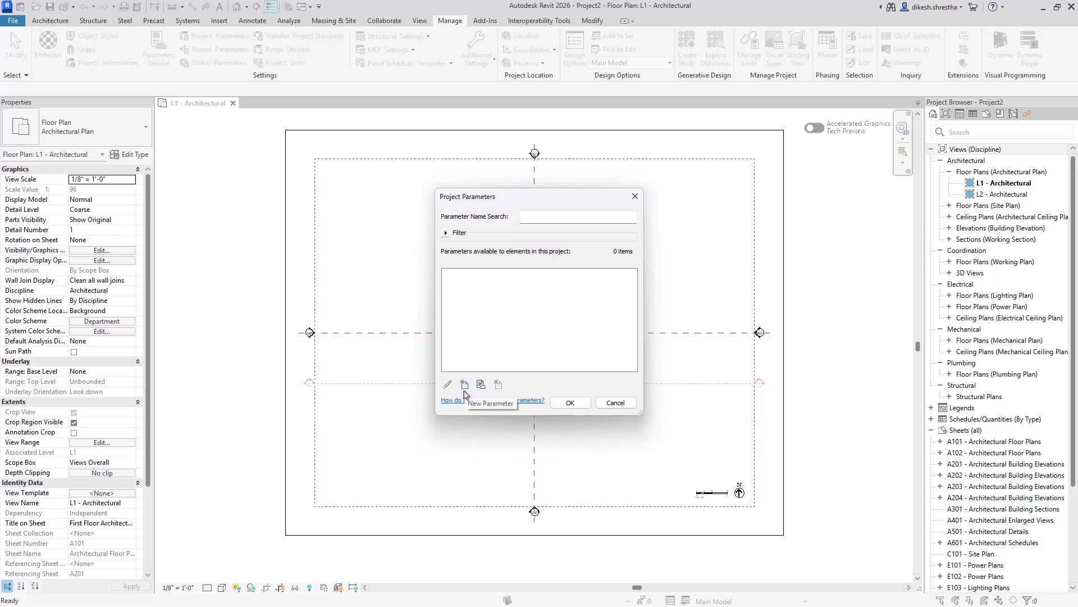
pyautogui.click(464, 386)
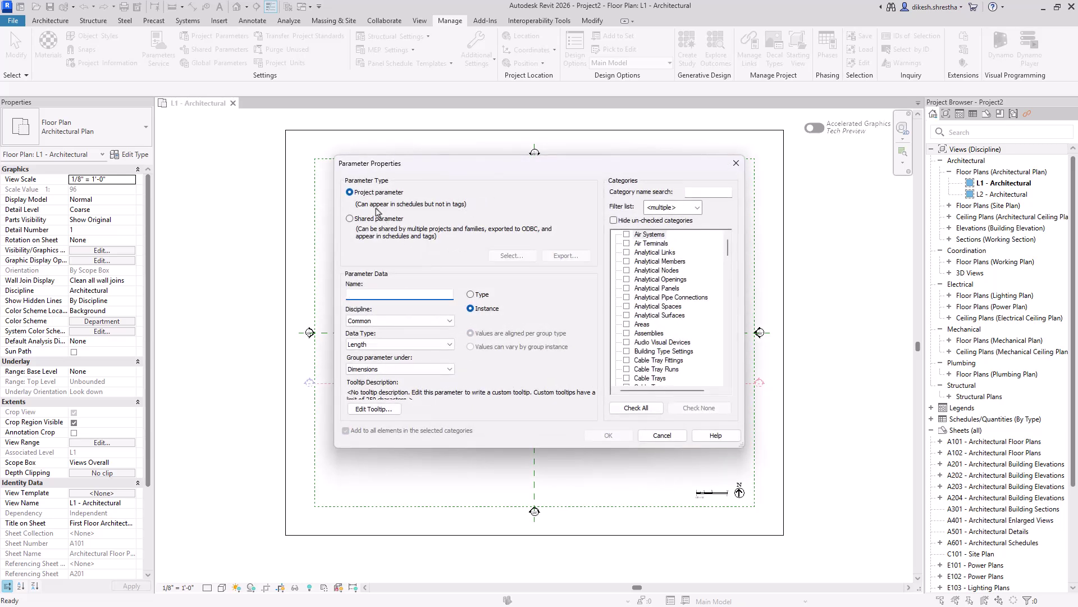
pyautogui.click(376, 219)
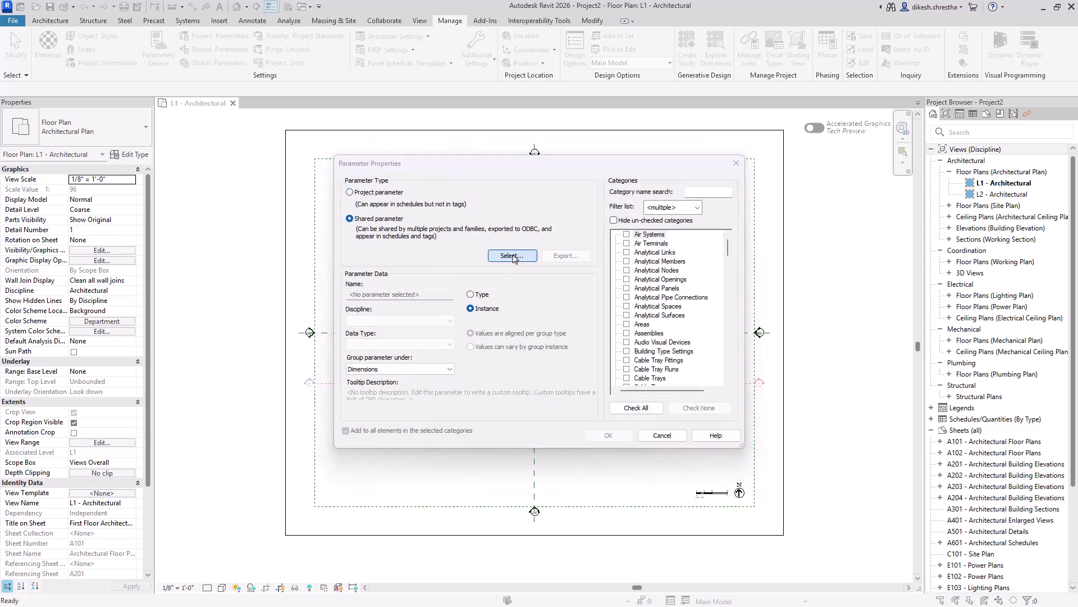
pyautogui.click(512, 256)
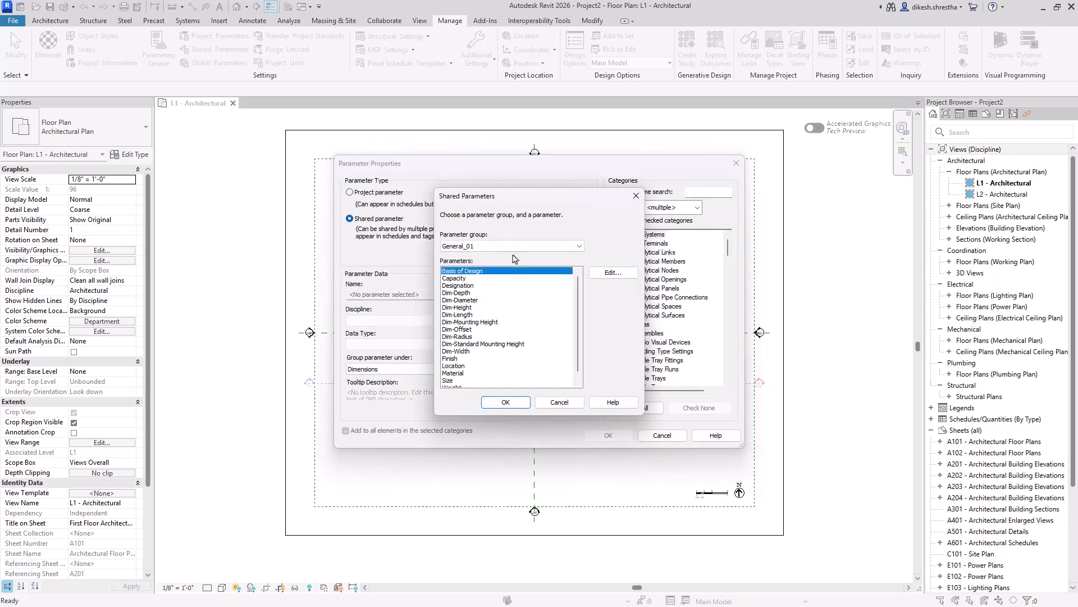
pyautogui.click(503, 402)
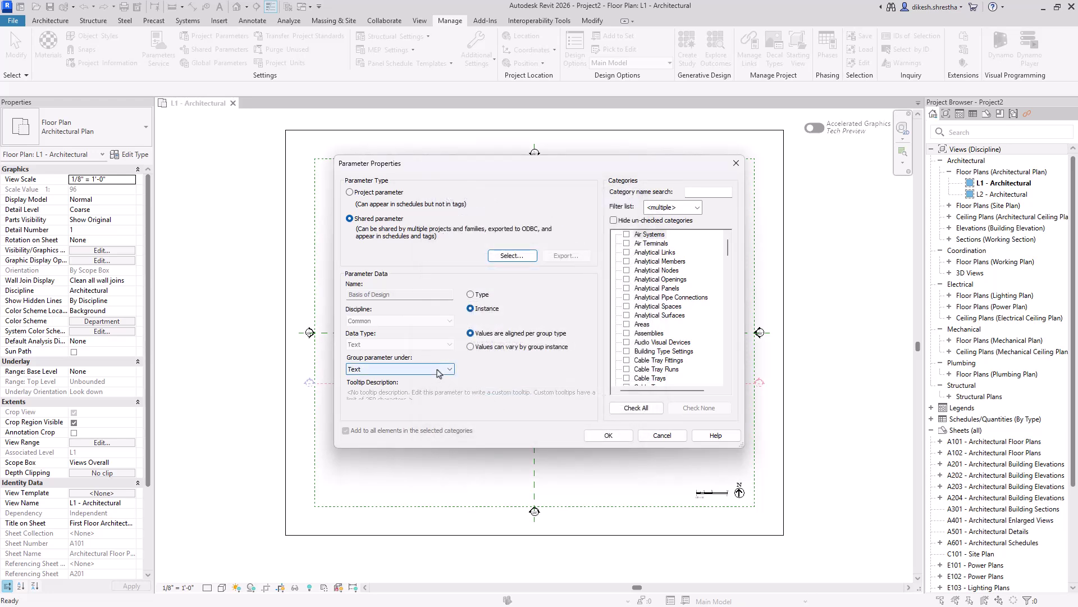
pyautogui.click(439, 370)
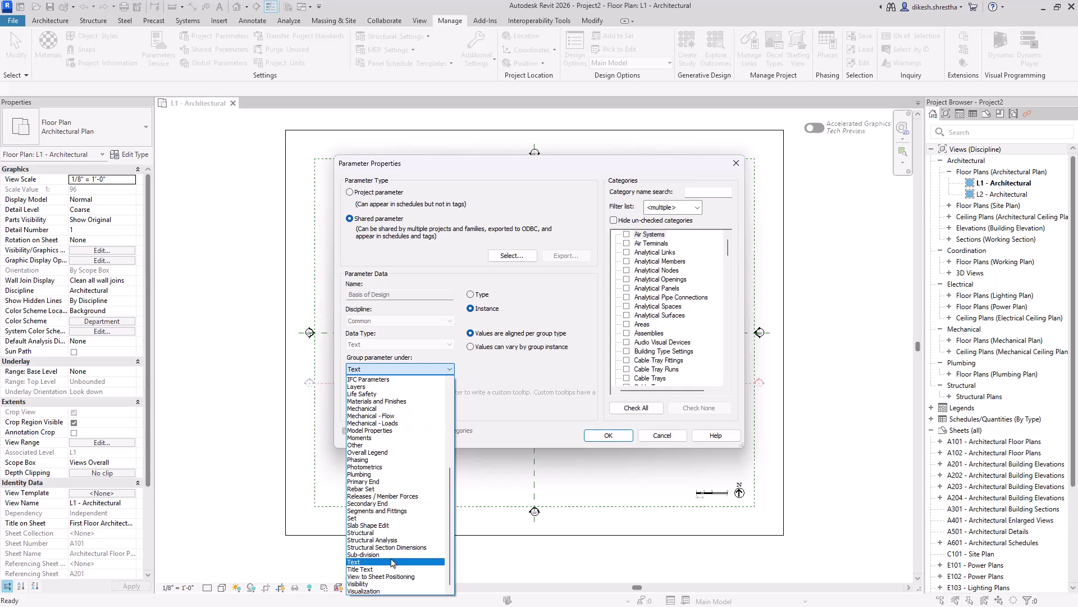
pyautogui.click(427, 562)
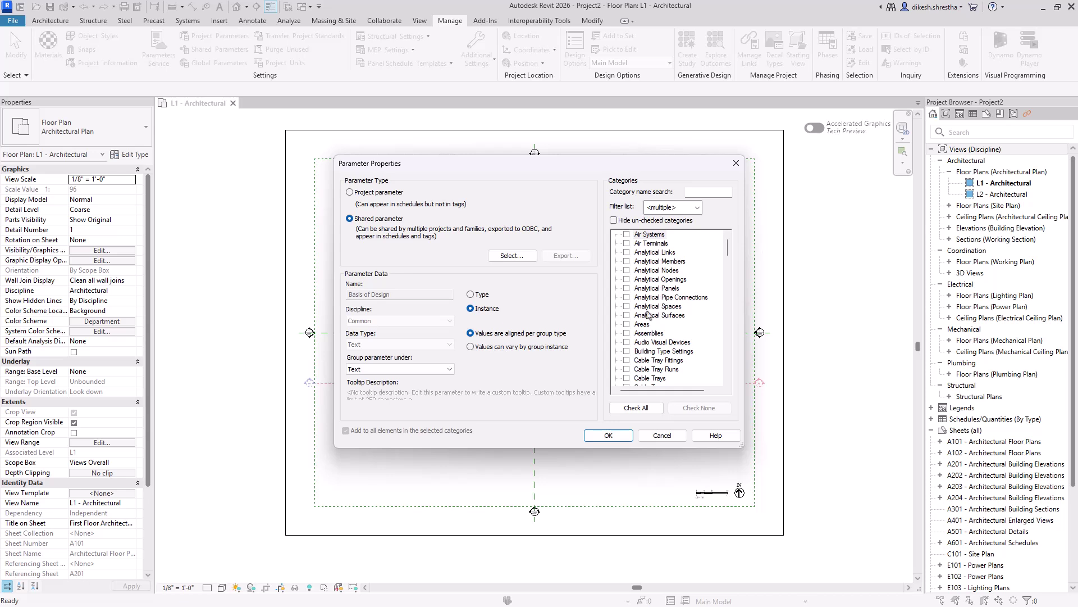
pyautogui.click(626, 325)
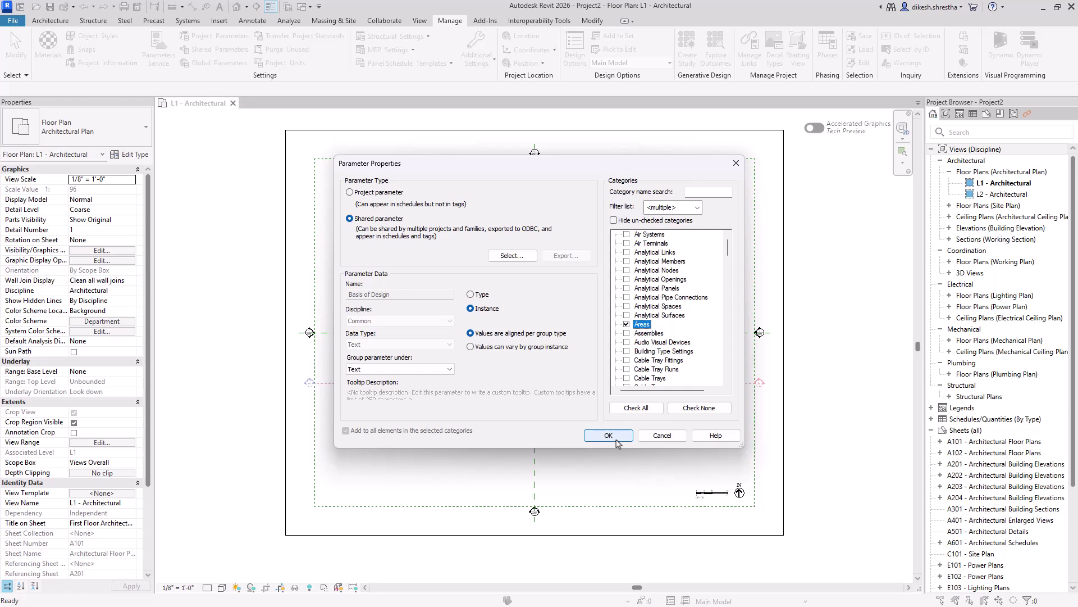
pyautogui.click(654, 438)
pyautogui.click(614, 403)
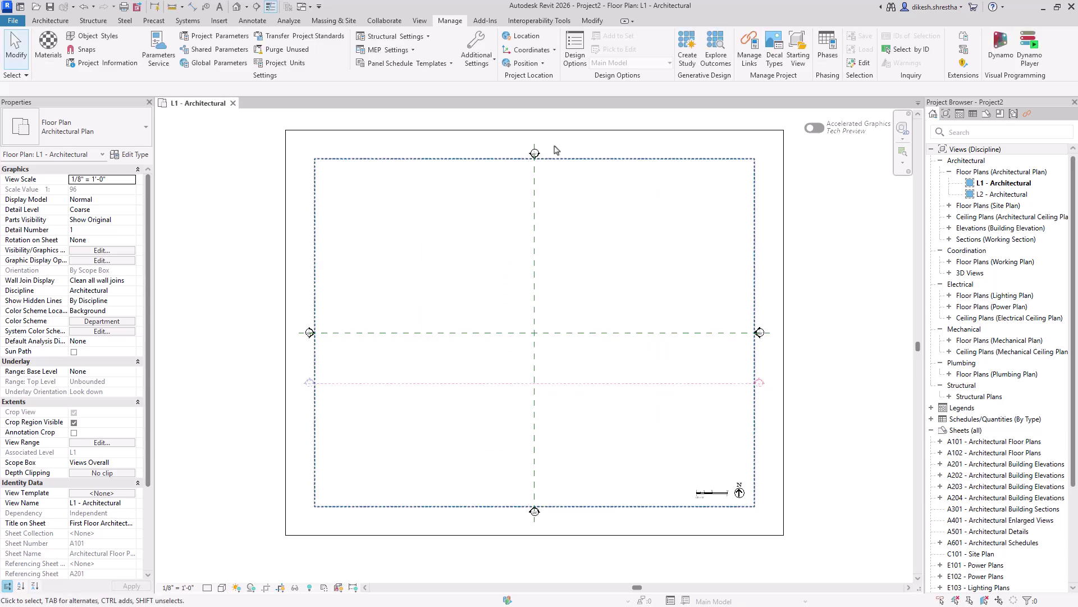
# Step: Start a shared parameters tool configuration from scratch, using the Shared Parameters text file in the BDS folder
pyautogui.click(543, 21)
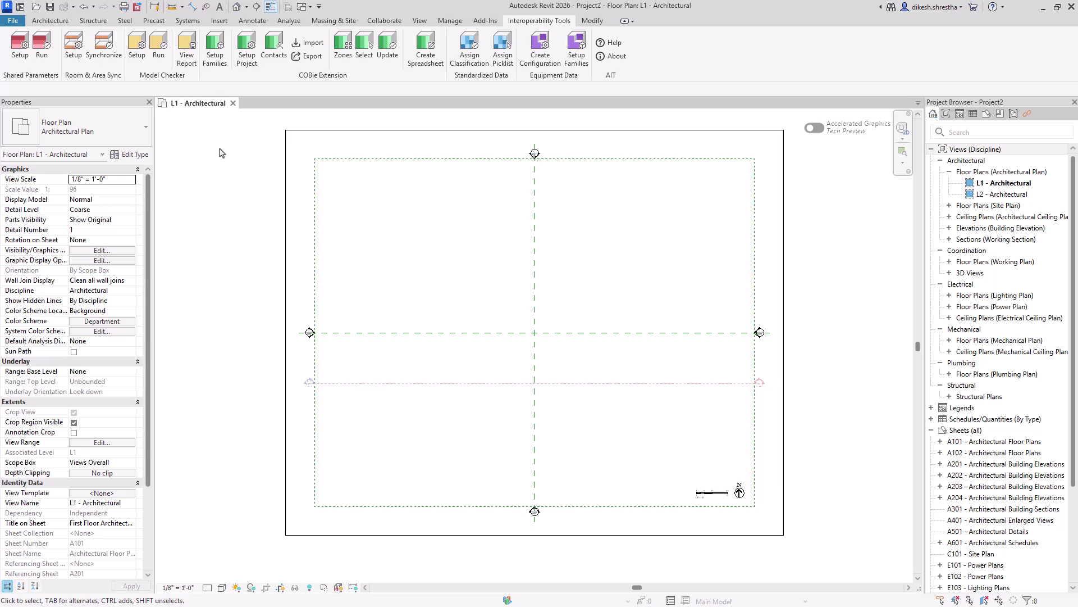
pyautogui.click(28, 61)
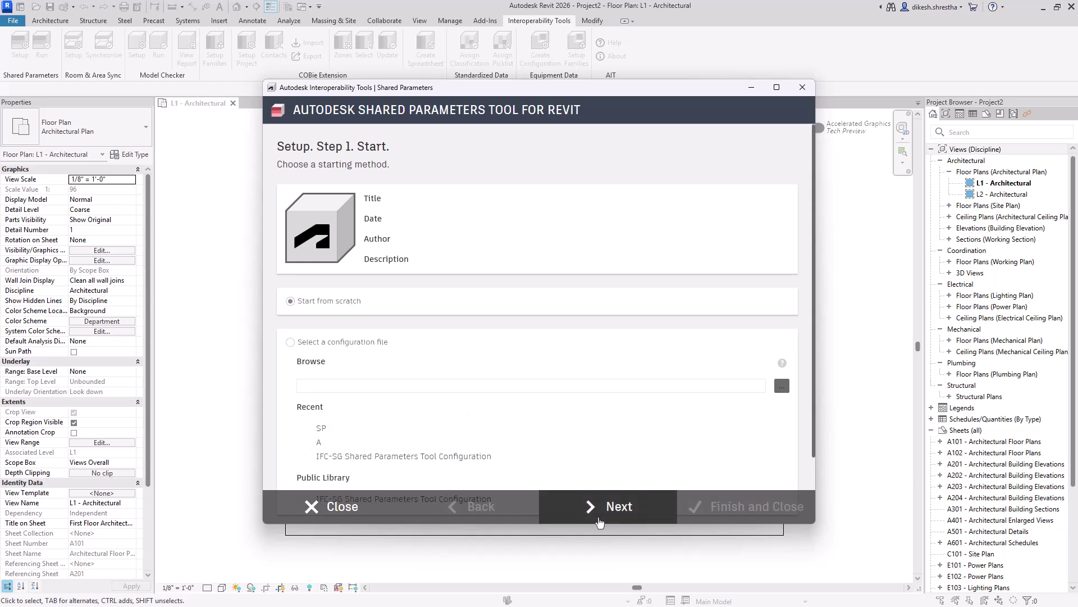
pyautogui.click(600, 522)
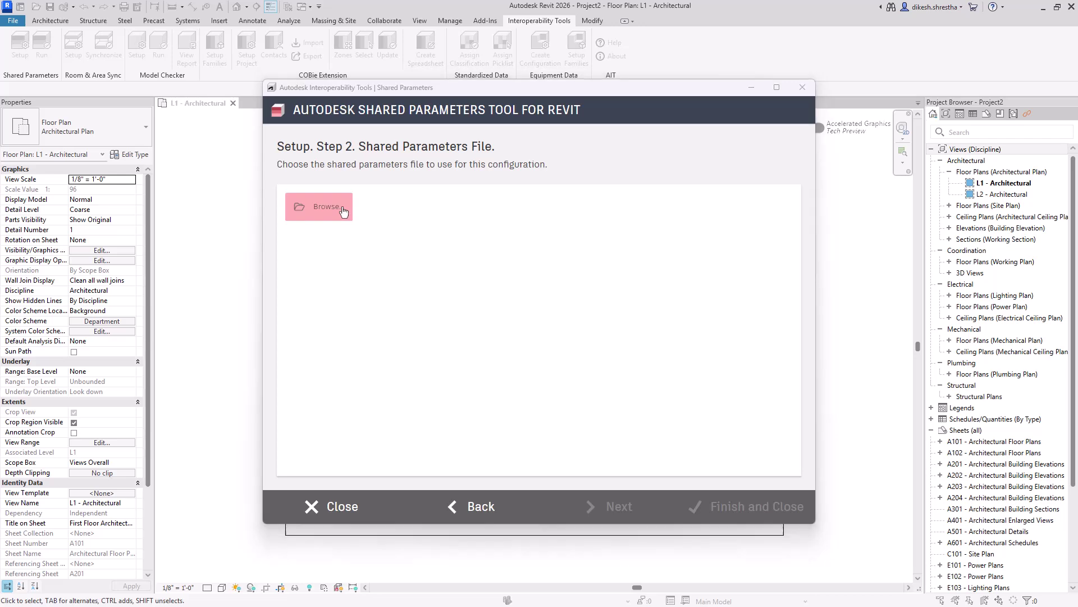
pyautogui.click(344, 212)
pyautogui.click(408, 186)
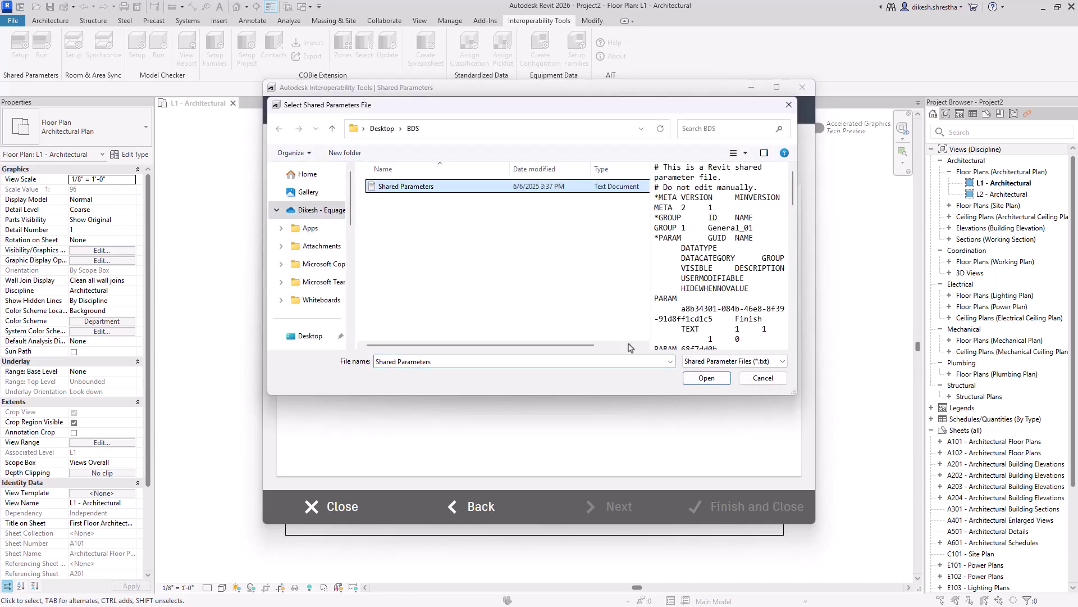
pyautogui.click(706, 377)
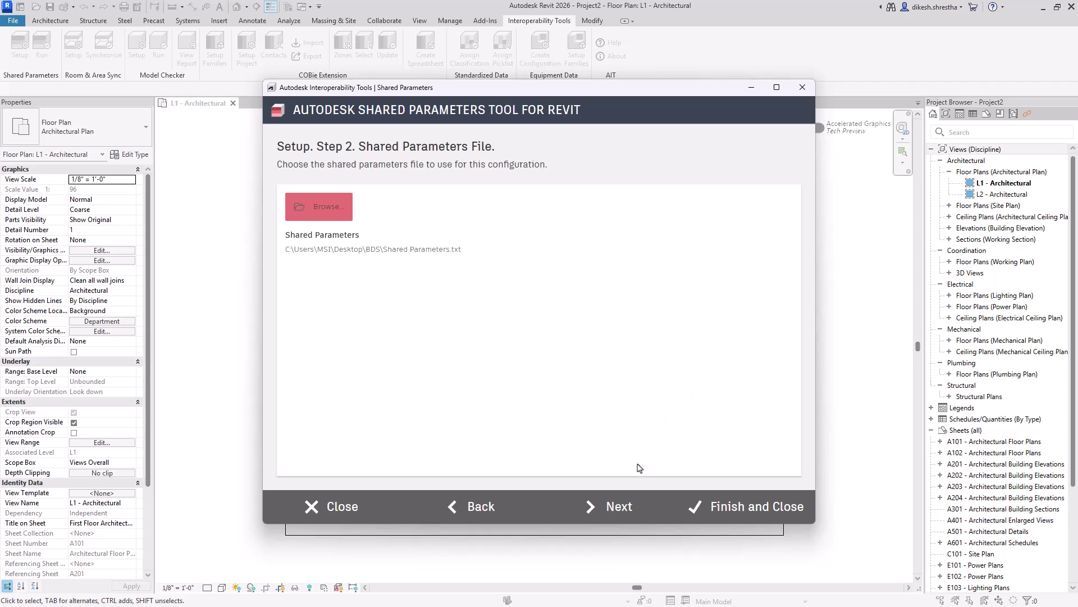
pyautogui.click(635, 505)
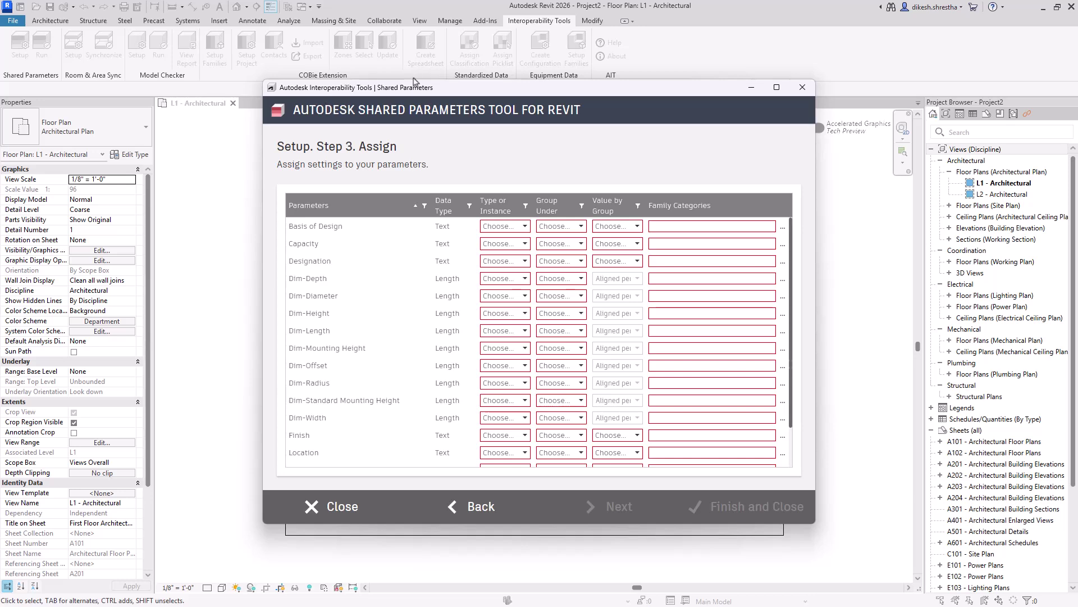
# Step: Assign all listed parameters to the Electrical, Mechanical, Medical, Plumbing and Specialty Equipment family categories
pyautogui.moveTo(416, 80); pyautogui.dragTo(416, 20)
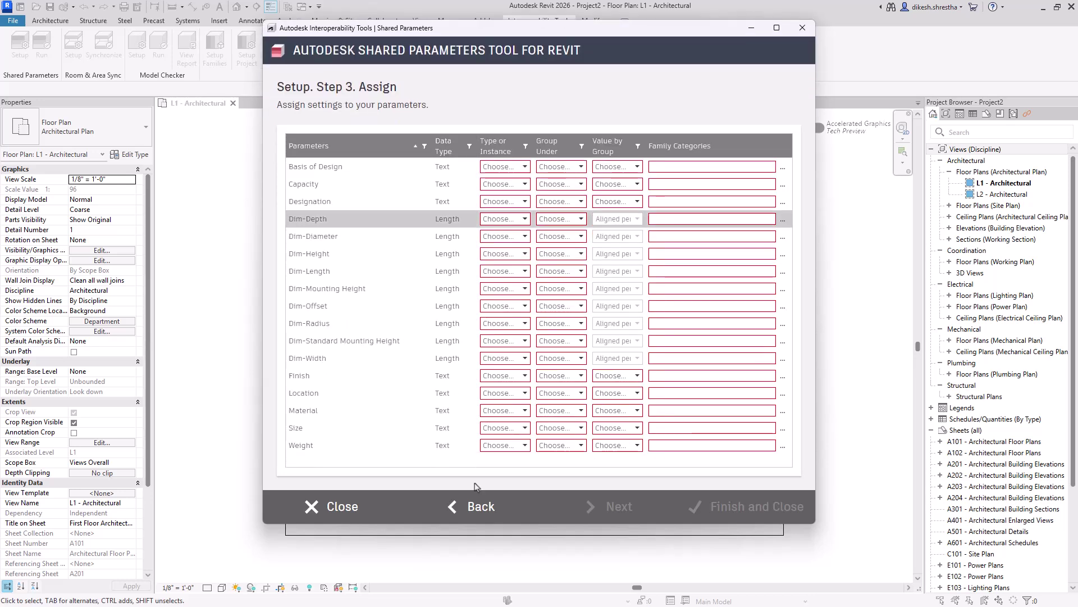
pyautogui.moveTo(561, 525); pyautogui.dragTo(560, 546)
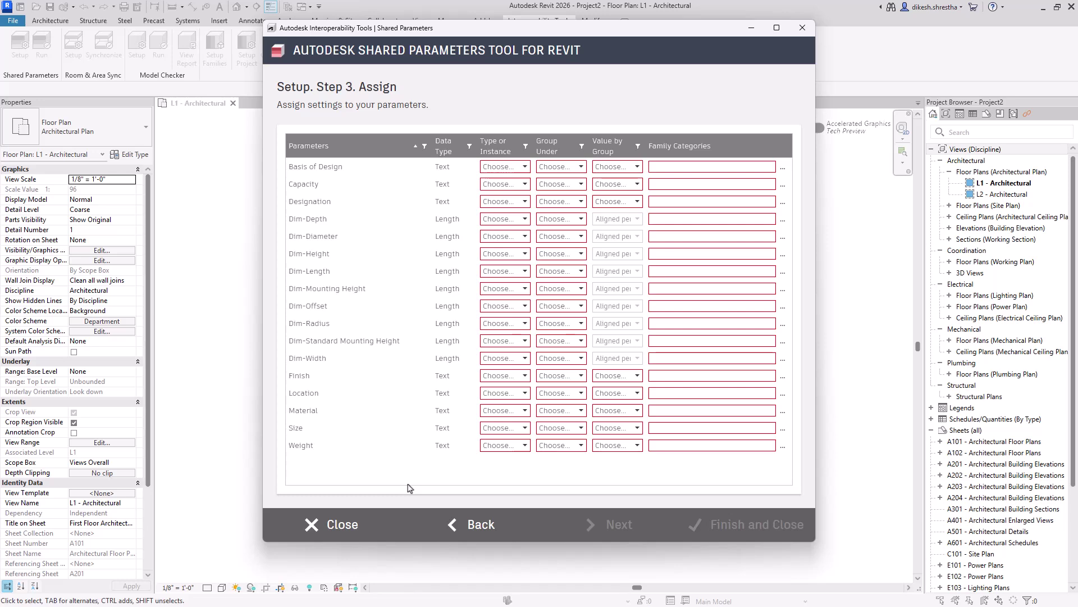
pyautogui.click(351, 178)
pyautogui.keyDown('shift'); pyautogui.click(354, 444); pyautogui.keyUp('shift')
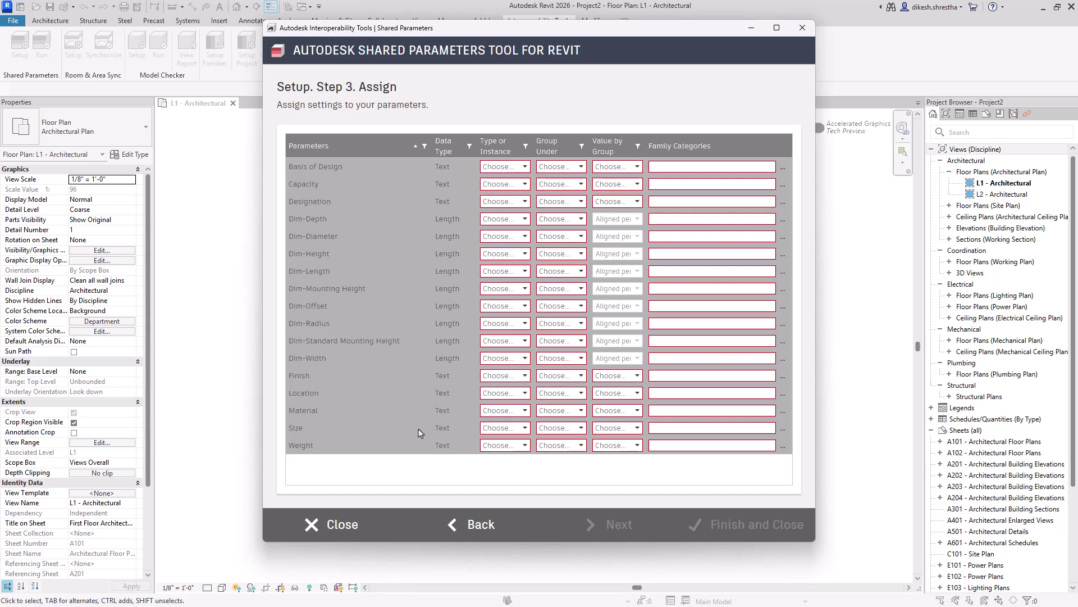
pyautogui.click(702, 166)
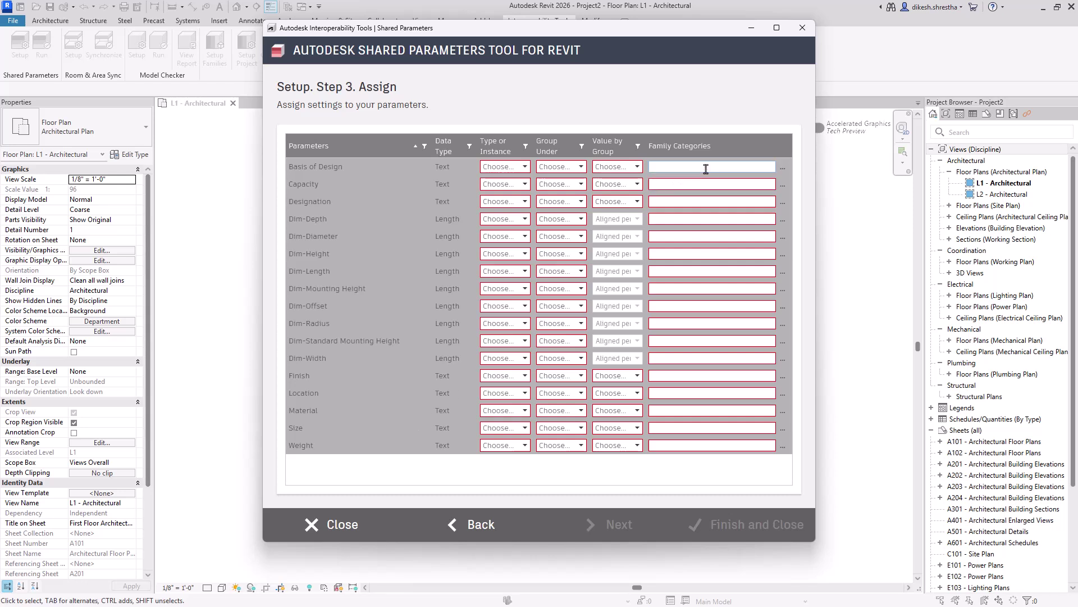
pyautogui.click(782, 170)
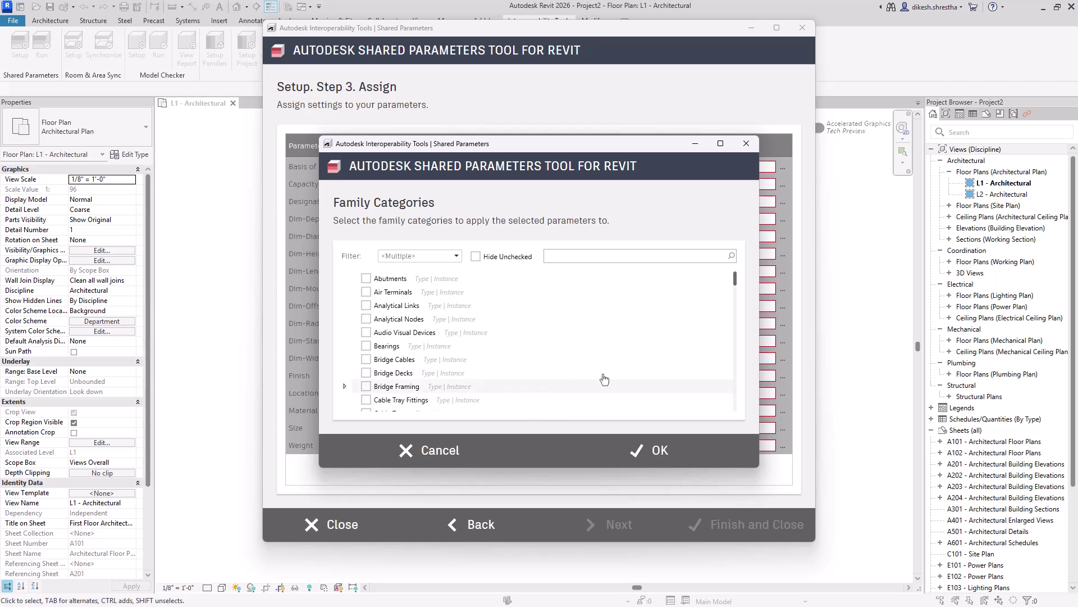
pyautogui.moveTo(738, 284); pyautogui.dragTo(736, 406)
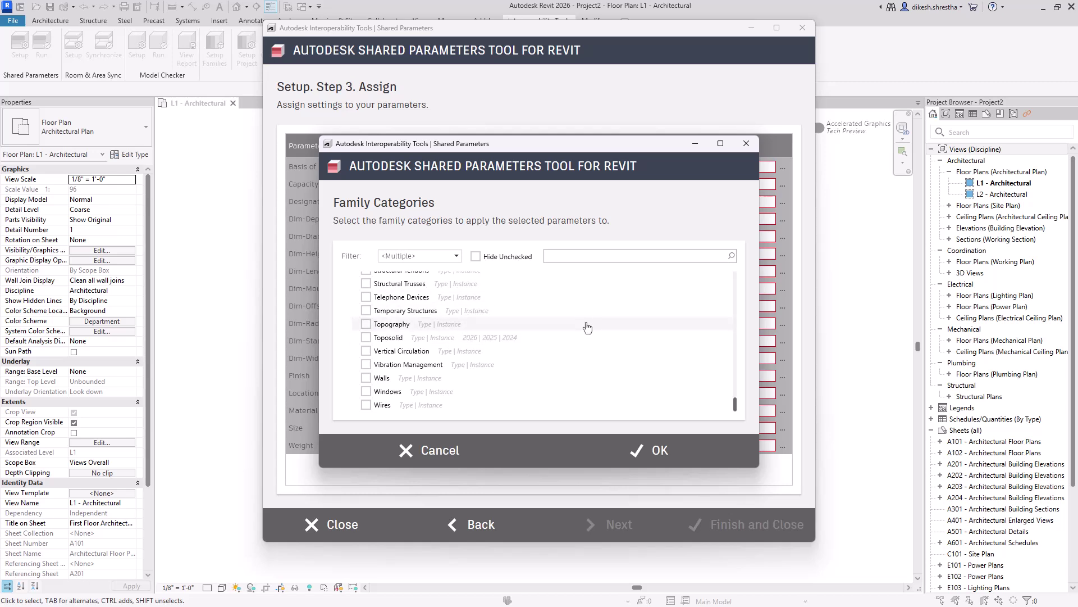
pyautogui.click(637, 256)
pyautogui.write('Equipment')
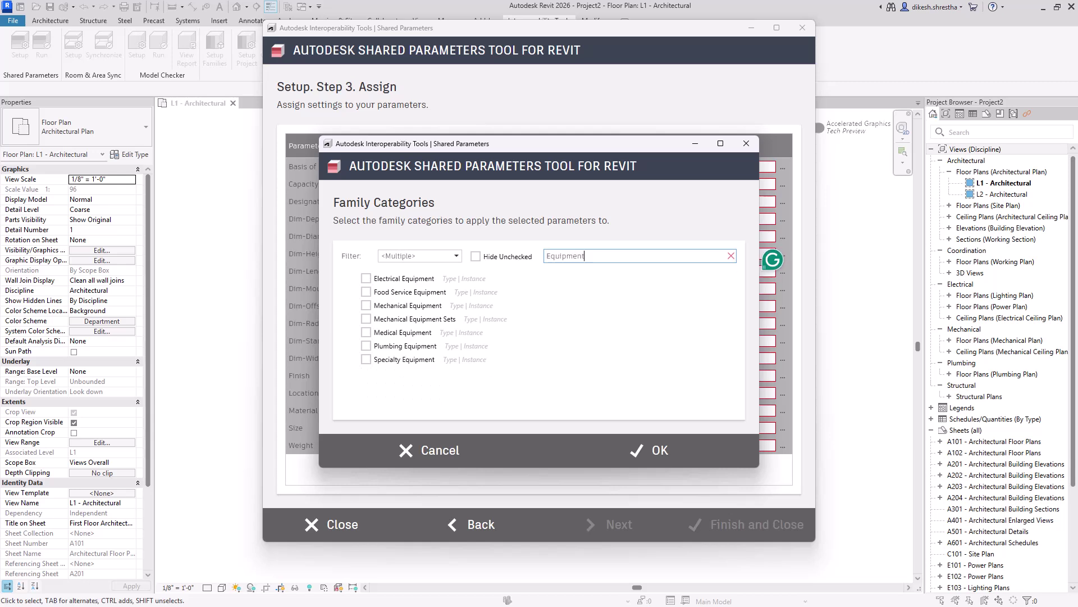
pyautogui.click(366, 279)
pyautogui.click(366, 305)
pyautogui.click(366, 332)
pyautogui.click(366, 346)
pyautogui.click(365, 359)
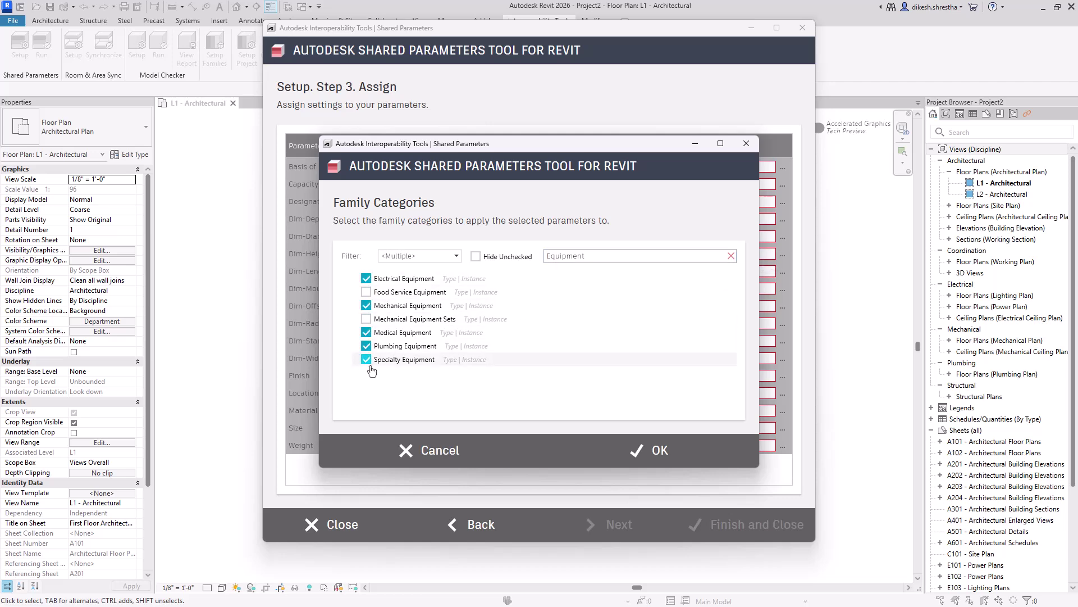
pyautogui.click(625, 453)
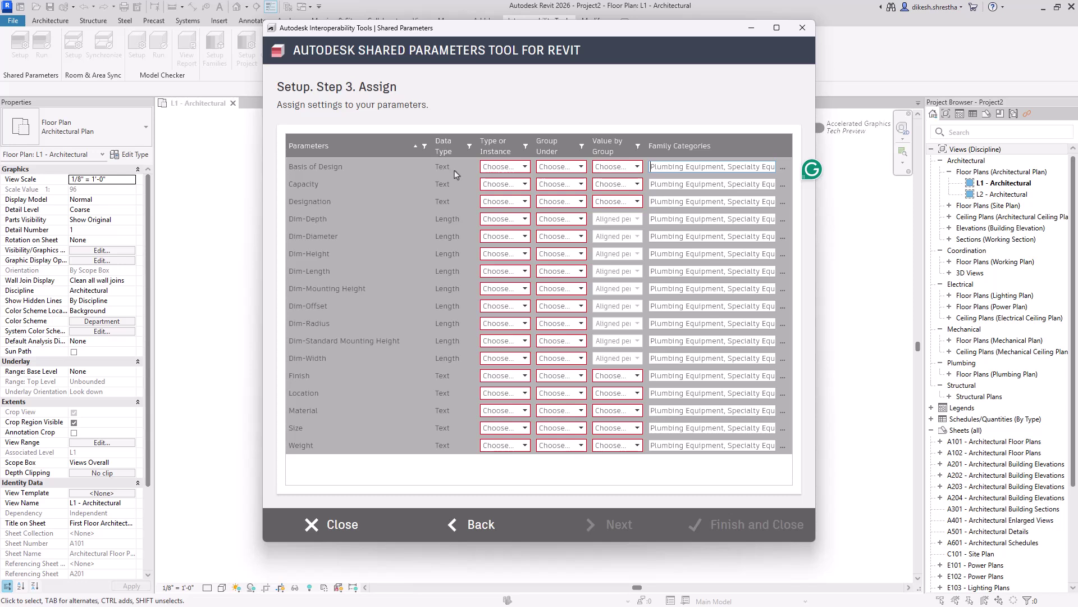
# Step: Make all the selected parameters Type parameters and group them under Data
pyautogui.click(500, 167)
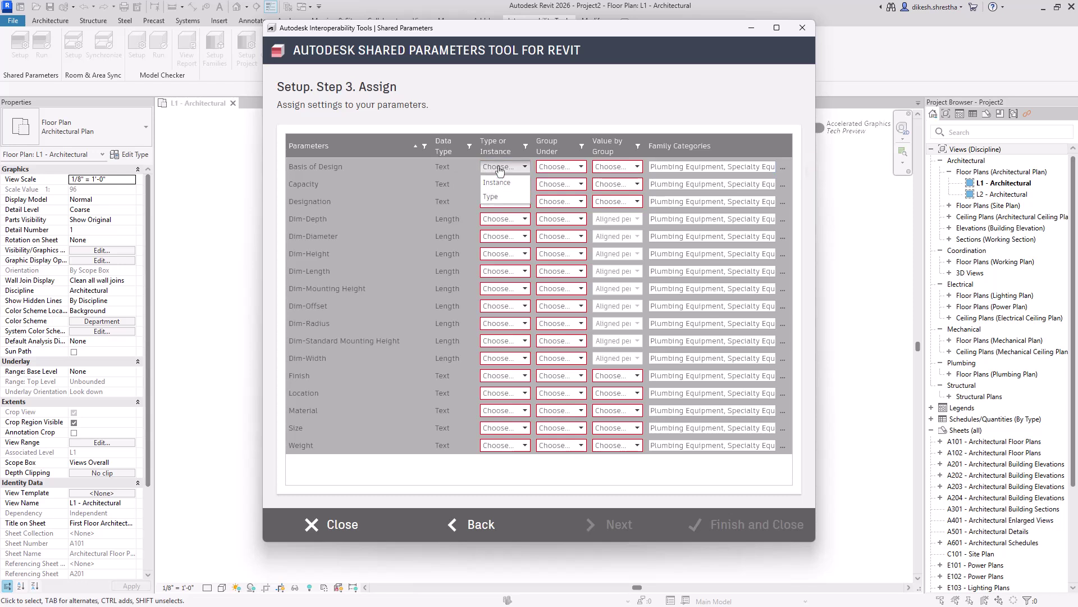
pyautogui.click(513, 197)
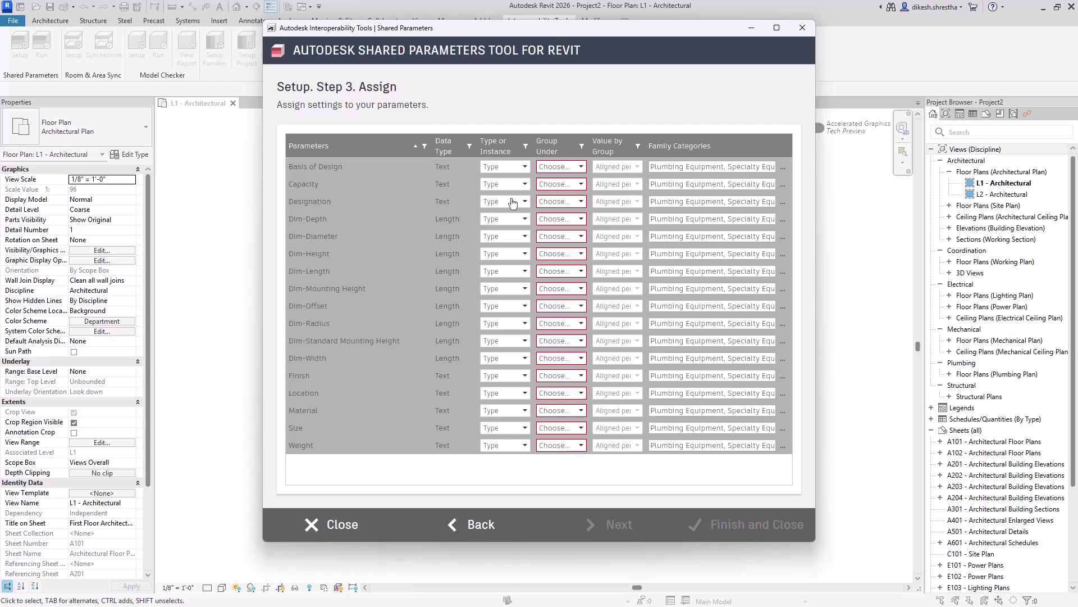
pyautogui.click(568, 168)
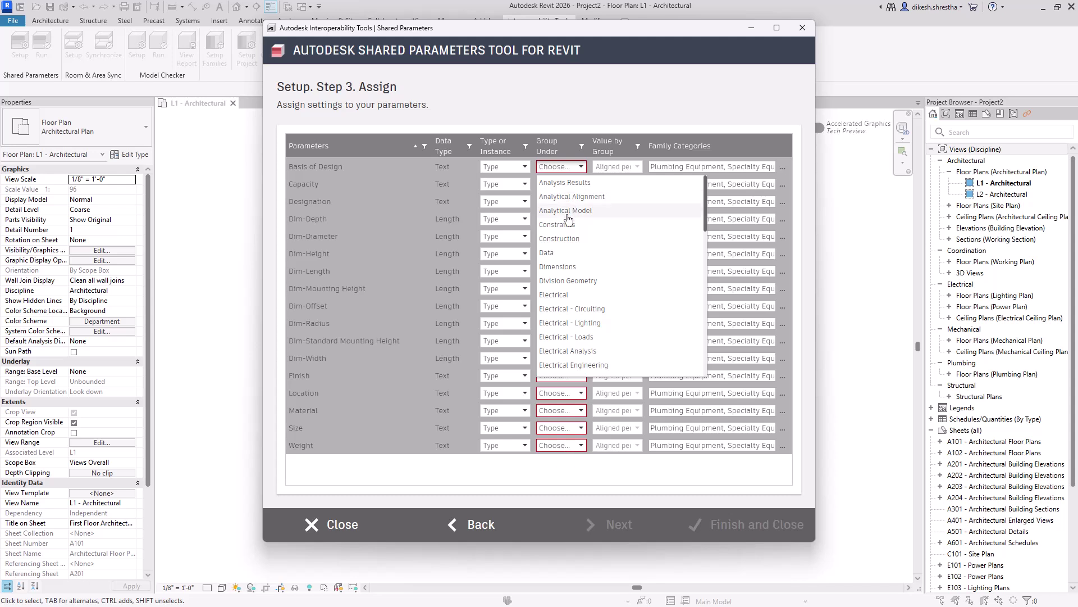
pyautogui.click(563, 253)
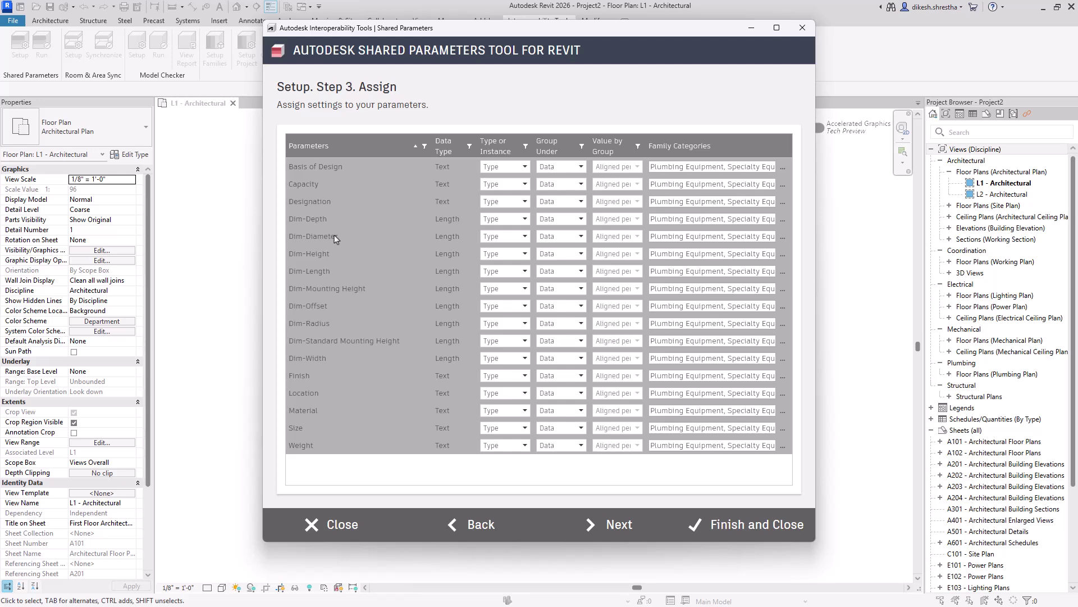
# Step: Group the length parameters from Dim-Depth through Dim-Width under Dimensions
pyautogui.click(313, 219)
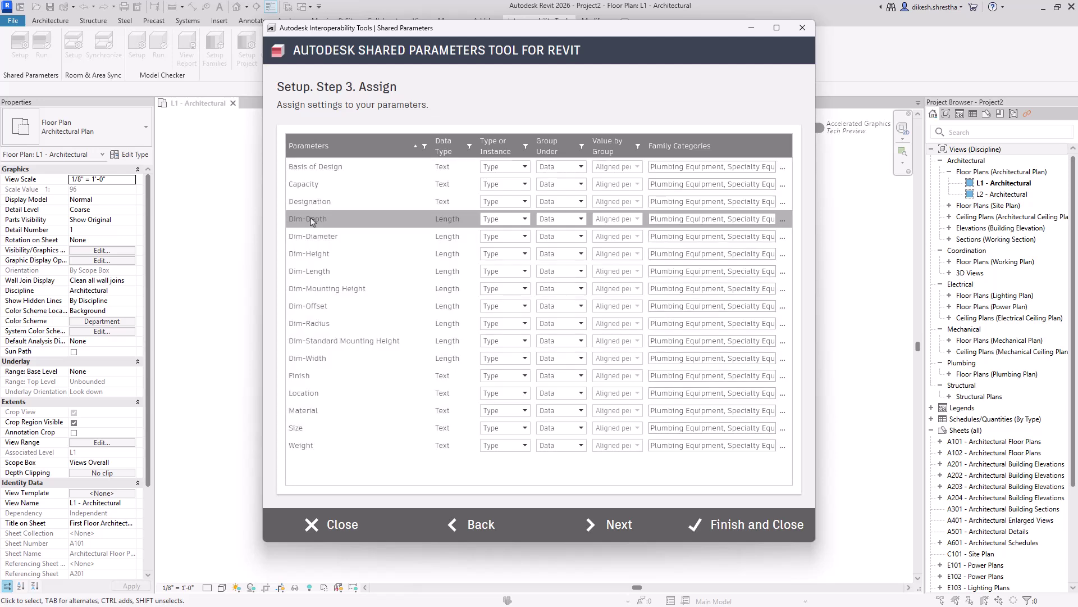
pyautogui.keyDown('shift'); pyautogui.click(299, 361); pyautogui.keyUp('shift')
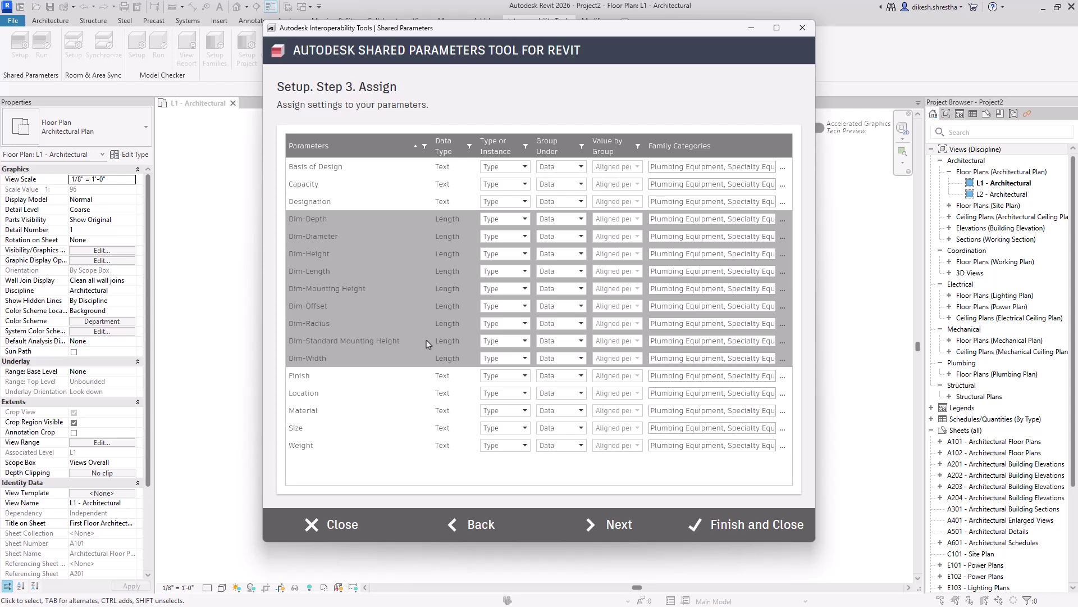
pyautogui.click(579, 219)
pyautogui.click(567, 254)
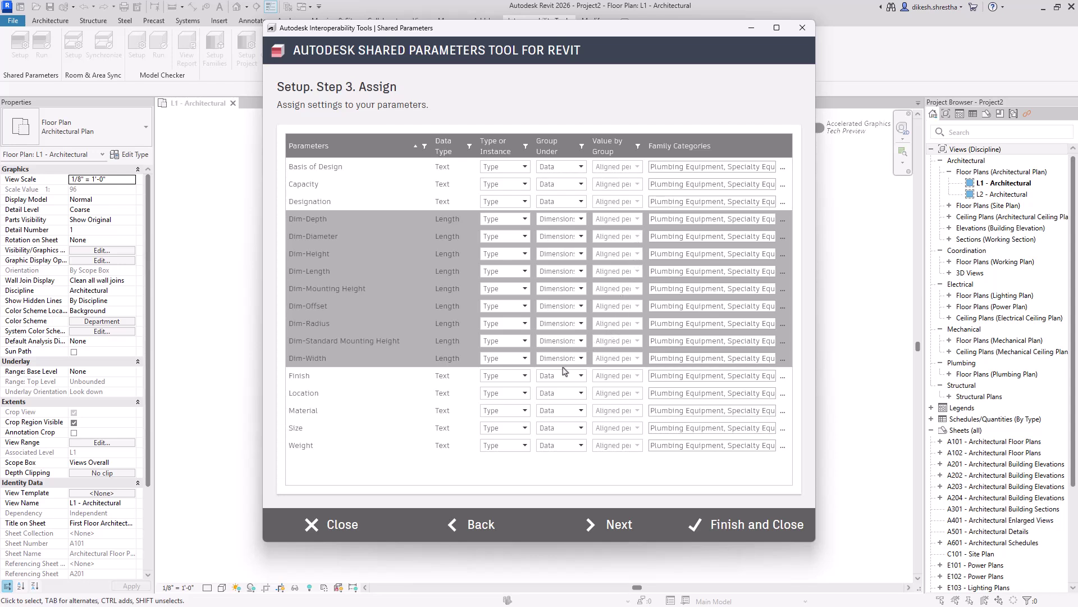
# Step: Change the Finish parameter to Instance and let its value vary by group instance
pyautogui.click(399, 383)
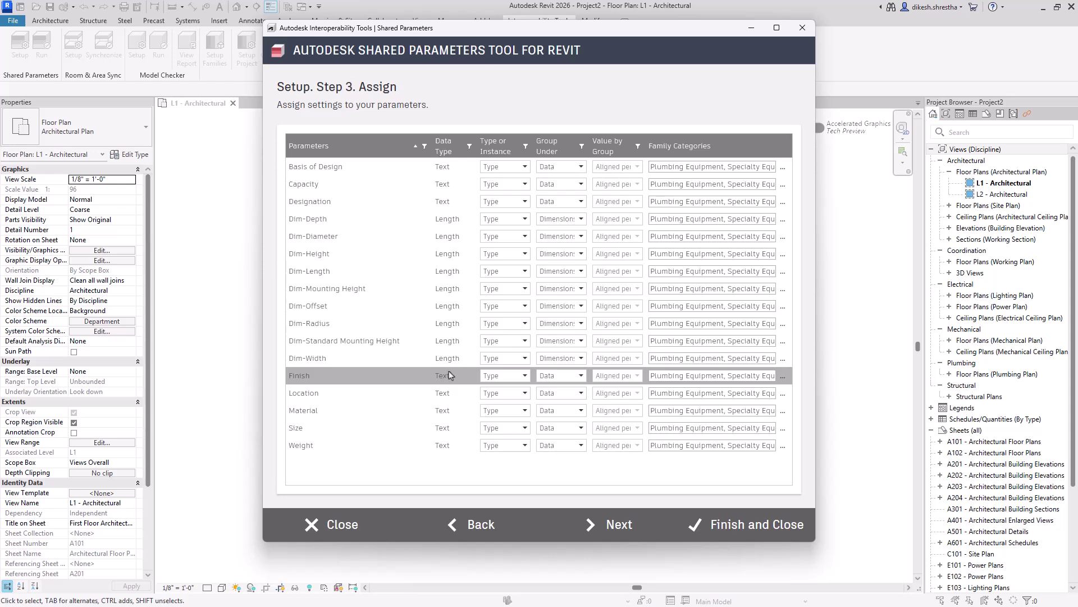
pyautogui.click(522, 377)
pyautogui.click(502, 402)
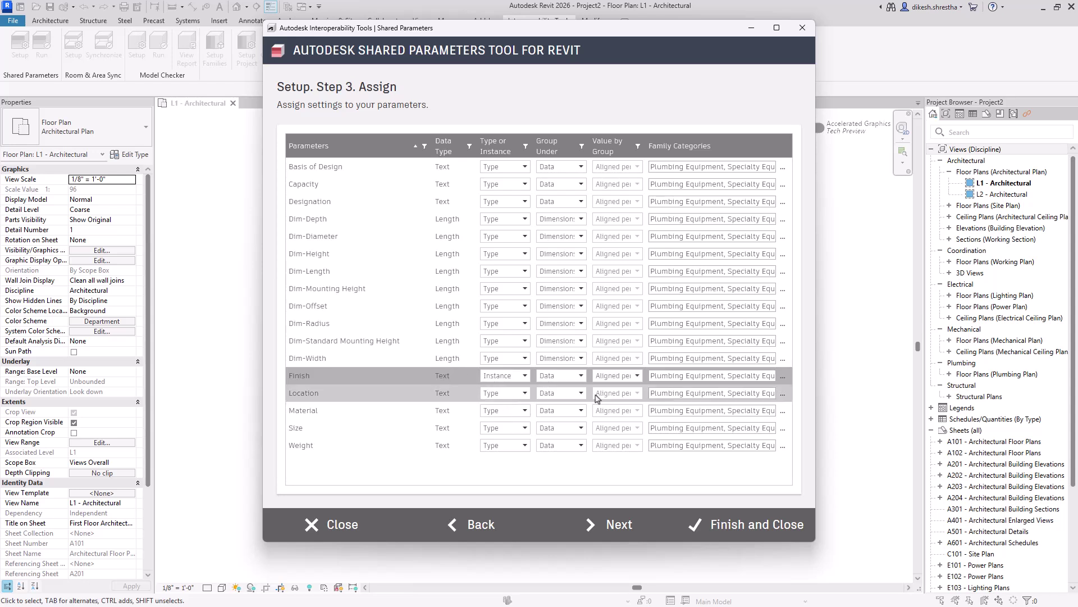
pyautogui.click(638, 376)
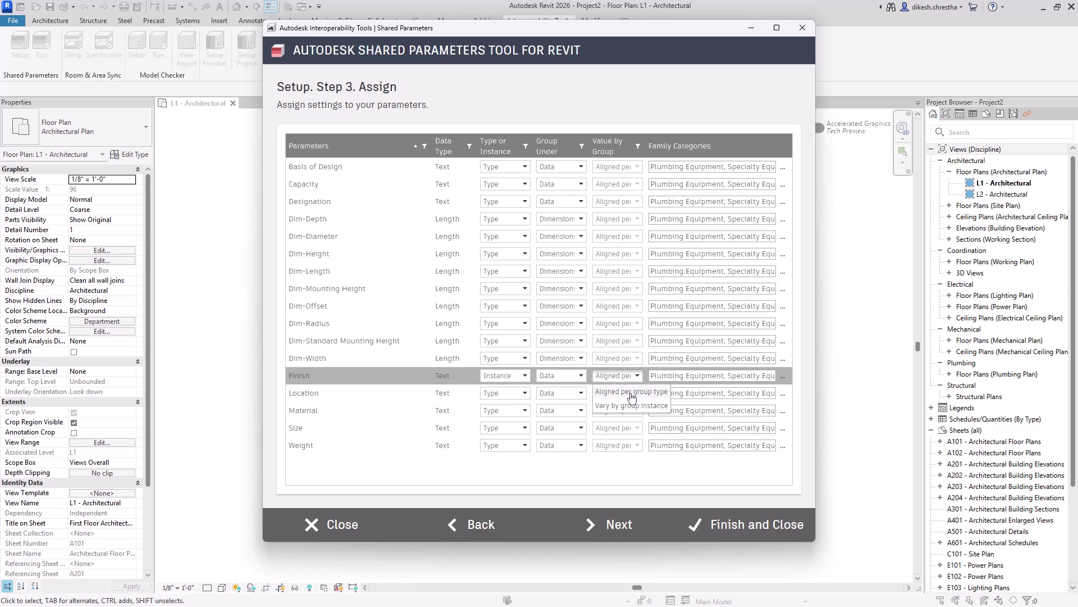
pyautogui.click(626, 407)
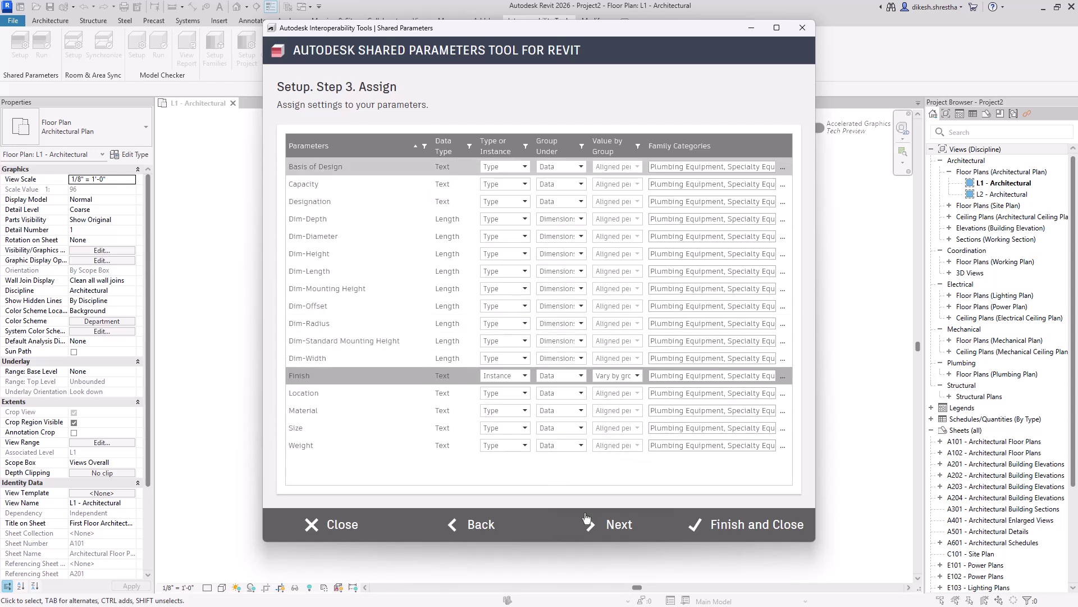
# Step: Finish the shared parameters configuration and save it as the XML file "ab" in the BDS folder
pyautogui.click(601, 528)
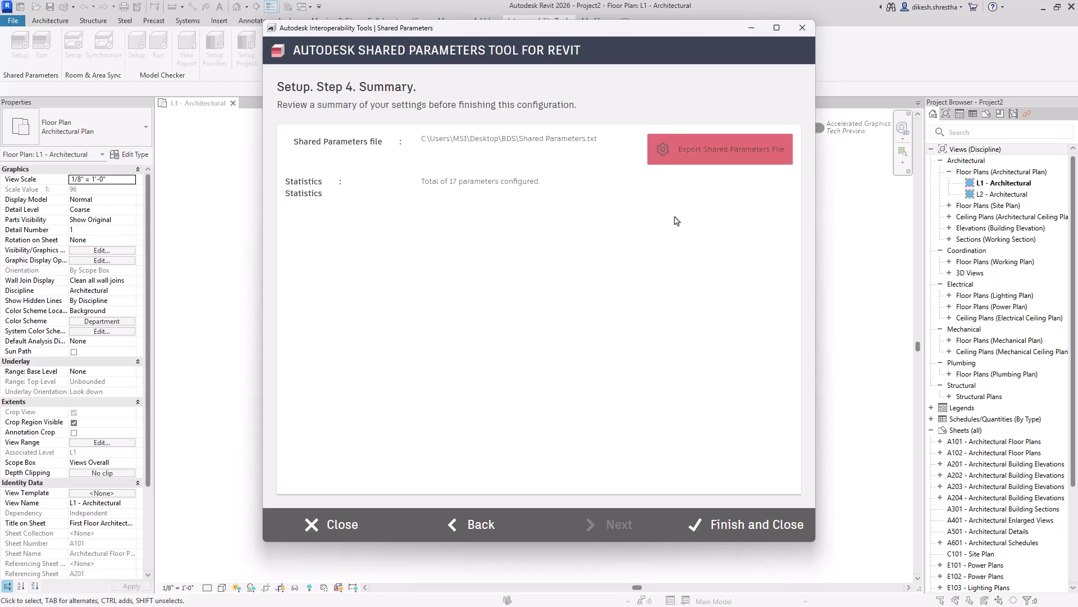
pyautogui.click(747, 525)
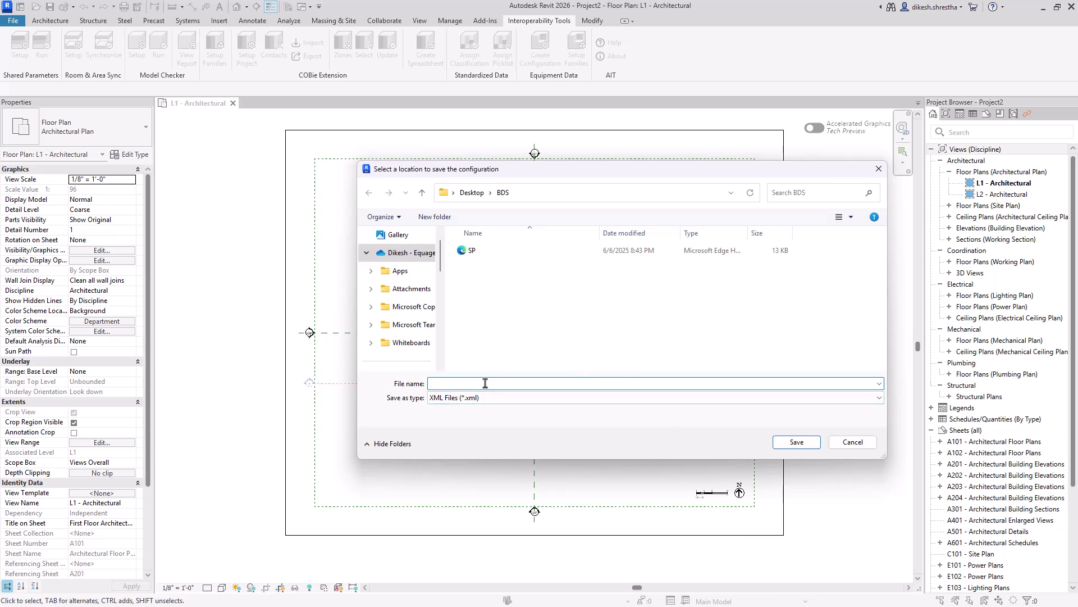
pyautogui.write('ab')
pyautogui.click(797, 443)
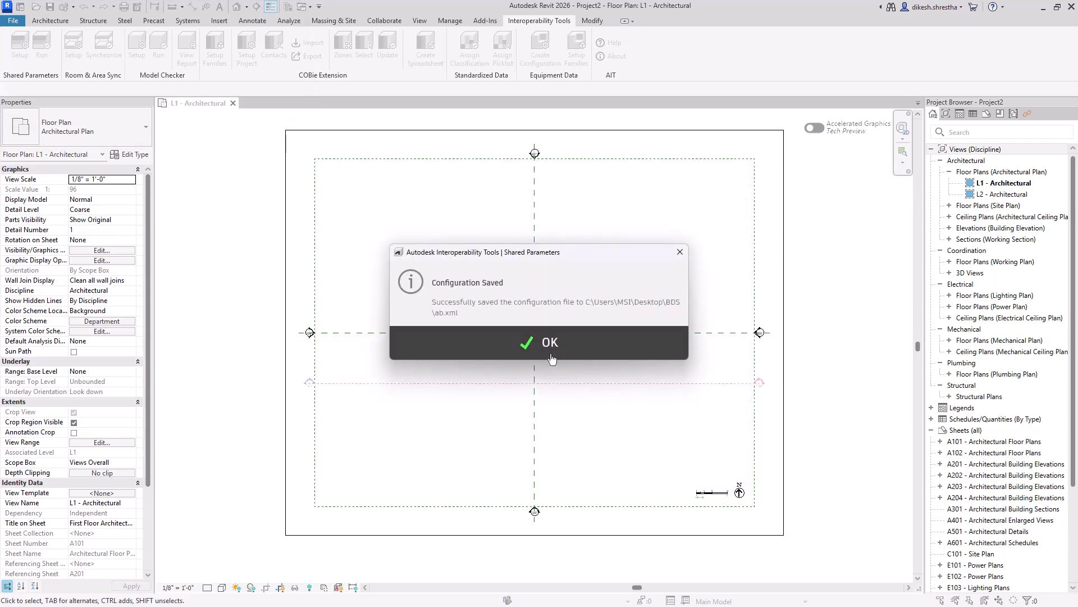
pyautogui.click(550, 351)
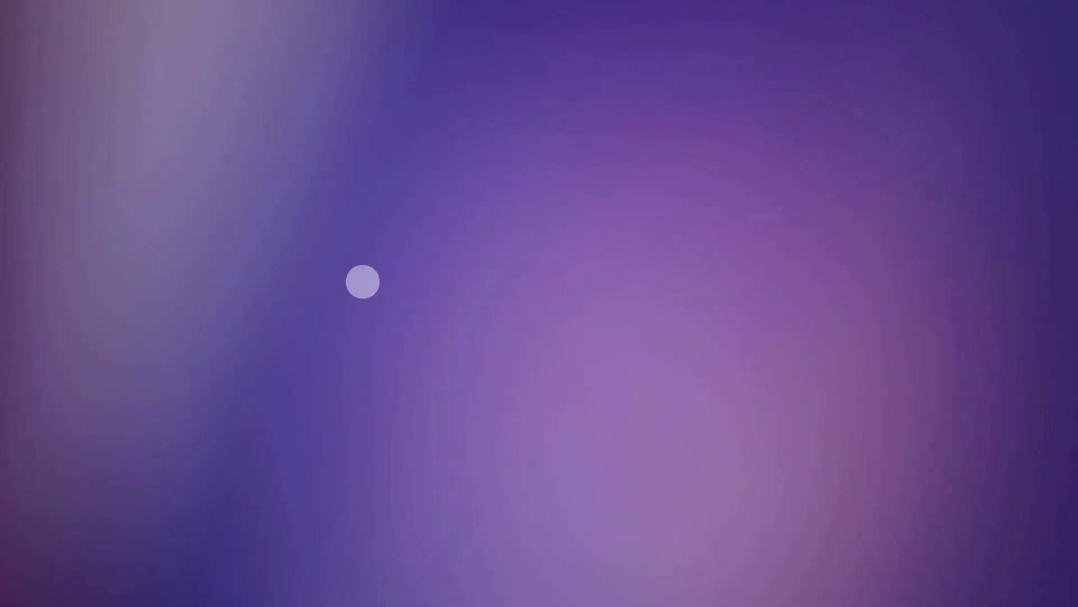